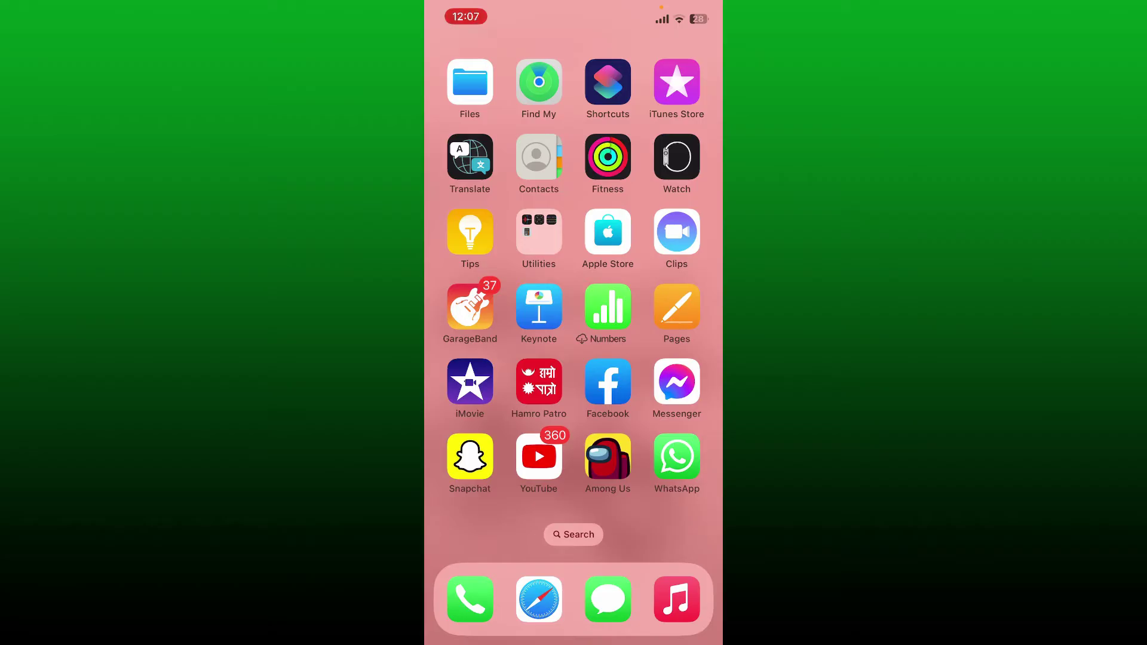
Swipe to the next Home Screen page and launch the Meesho app.
{"action": "left_click_drag", "start_coordinate": [663, 359], "coordinate": [484, 358]}
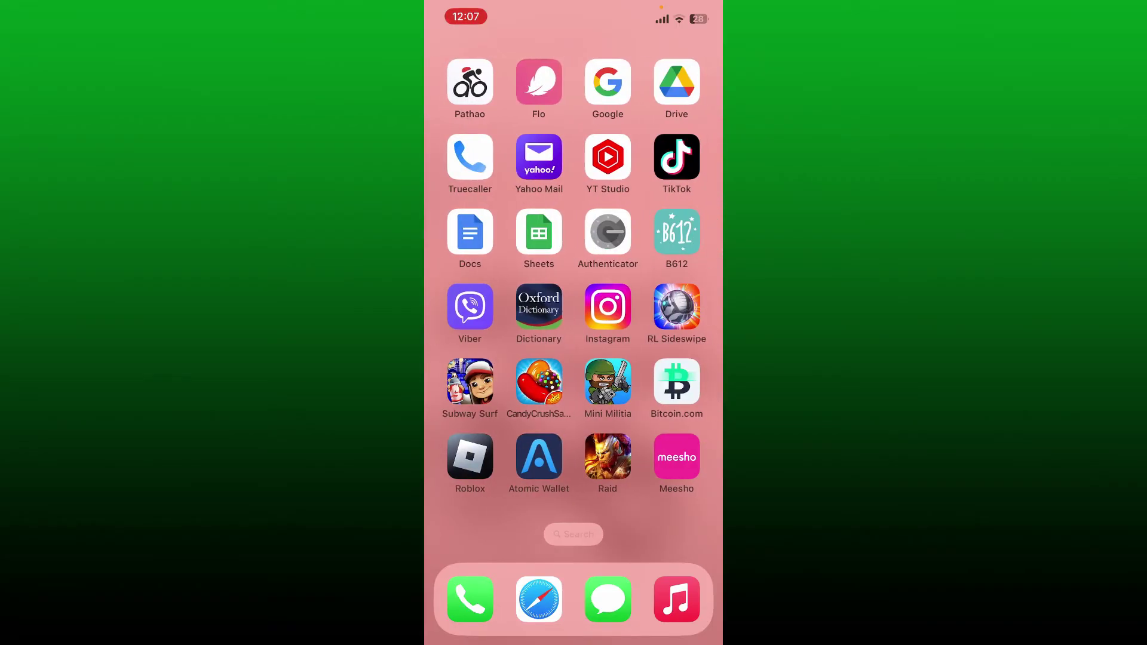
{"action": "left_click", "coordinate": [673, 456]}
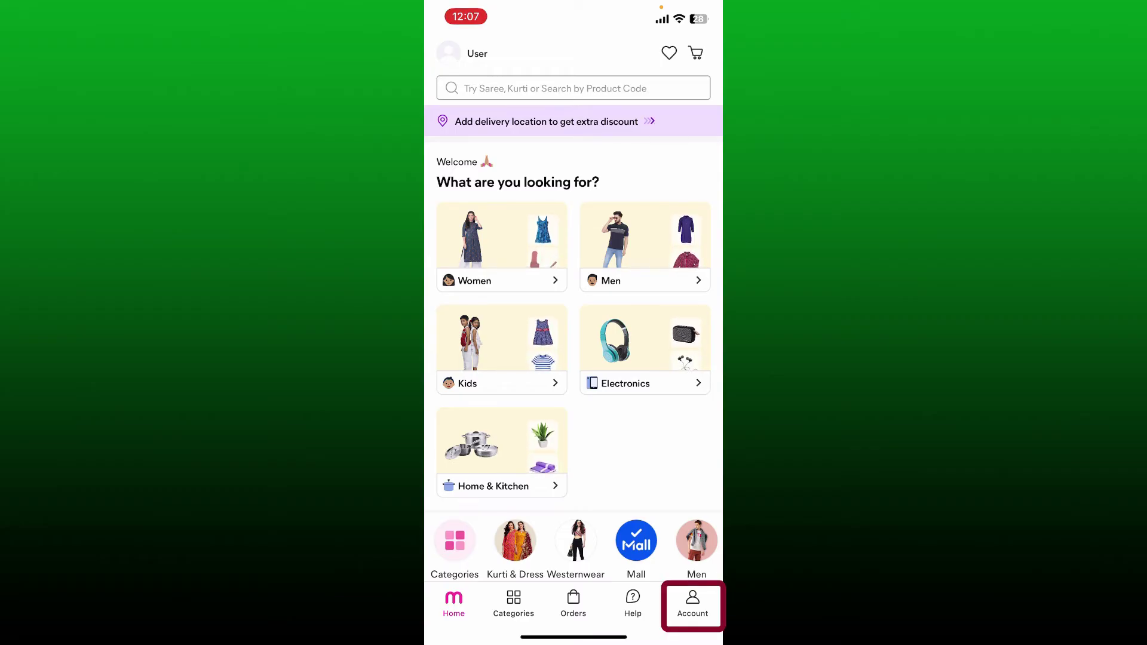
Reach Meesho's Account sign-up prompt, dismiss the keypad, then go home and page toward WhatsApp.
{"action": "left_click", "coordinate": [692, 603]}
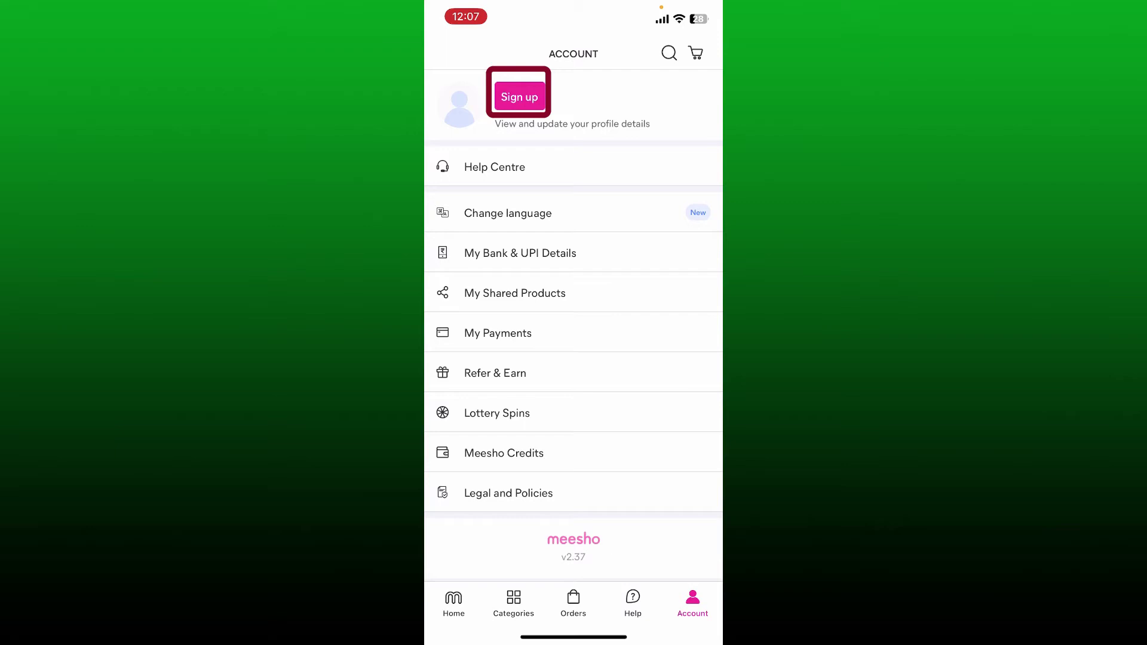
{"action": "left_click", "coordinate": [519, 96]}
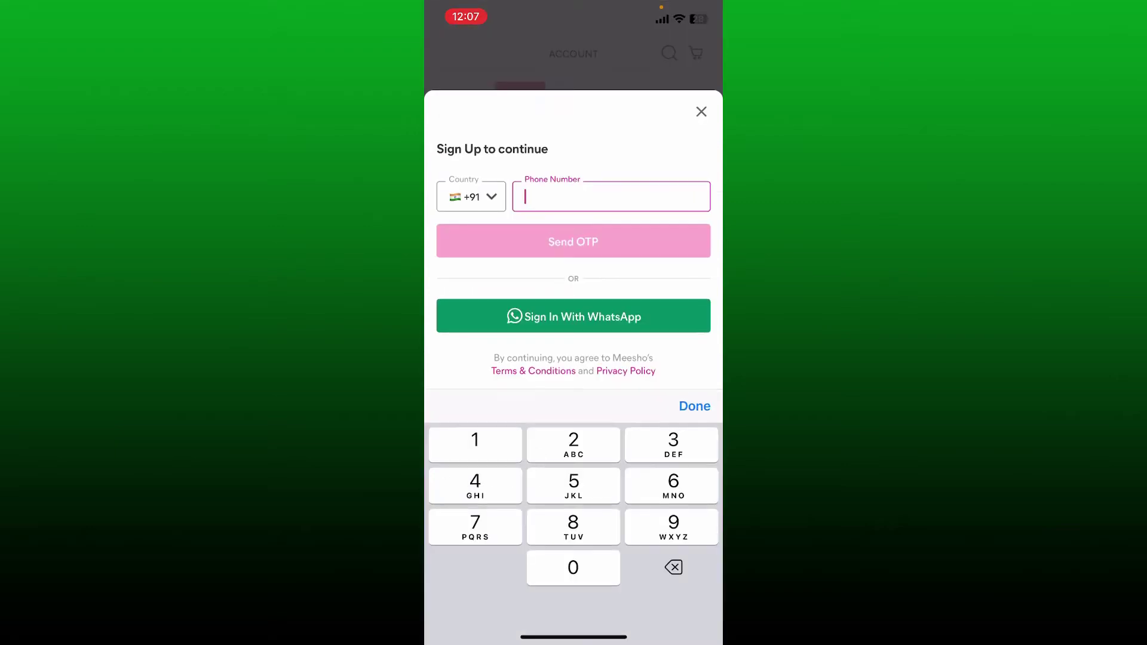
{"action": "left_click", "coordinate": [694, 404]}
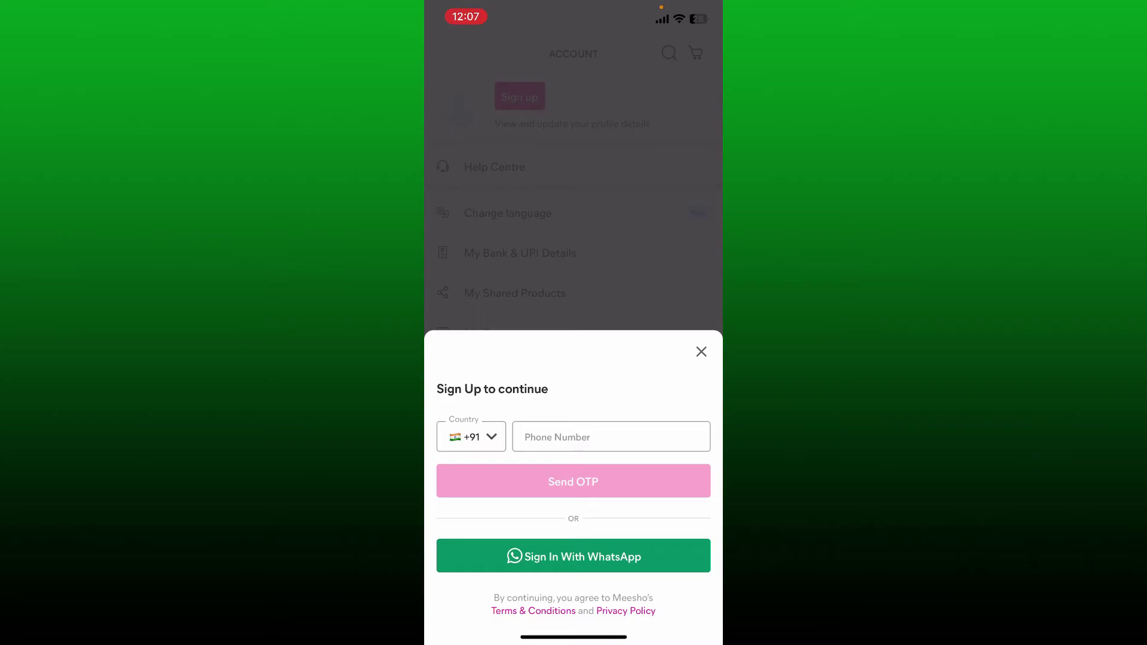
{"action": "left_click_drag", "start_coordinate": [573, 637], "coordinate": [574, 376]}
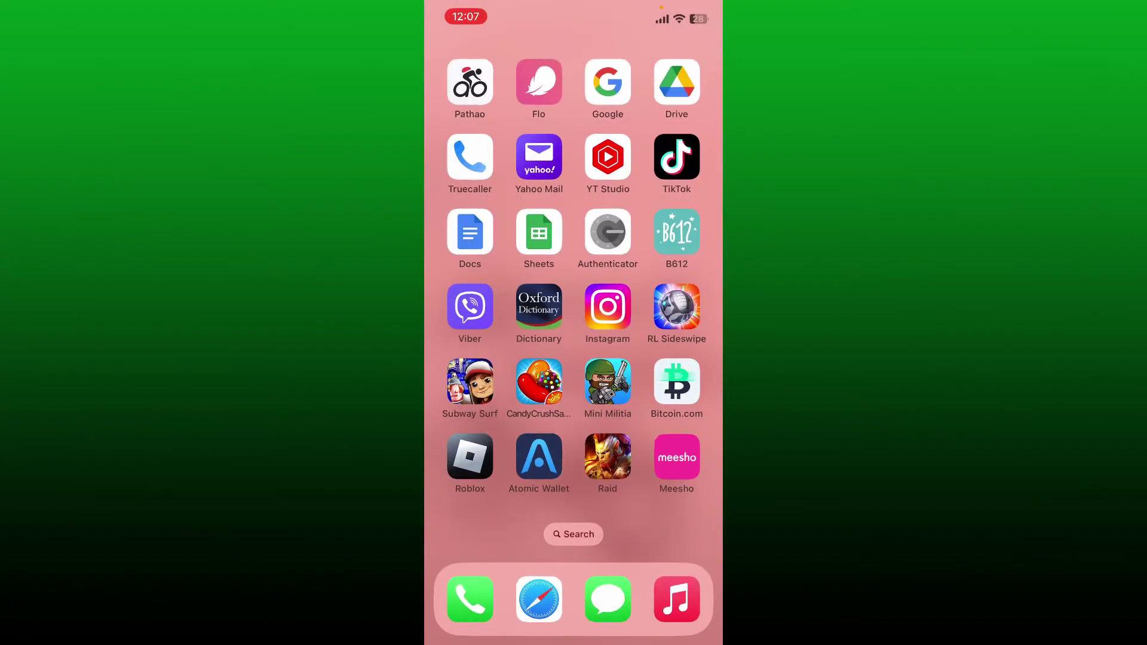
{"action": "left_click_drag", "start_coordinate": [681, 358], "coordinate": [465, 358]}
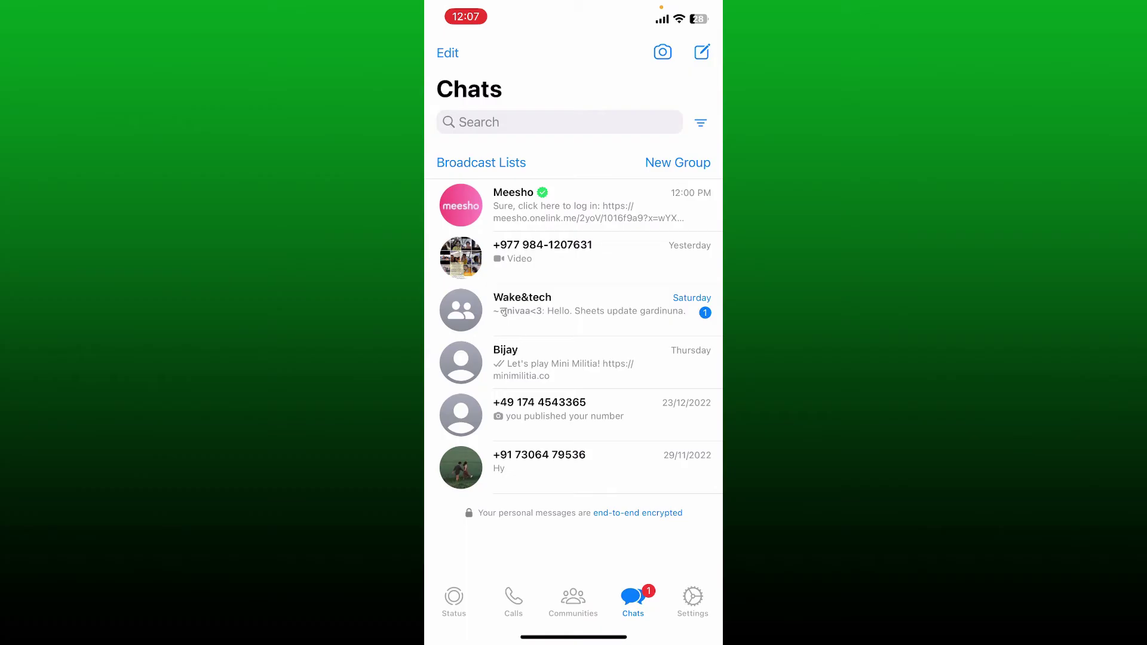
Choose Sign In With WhatsApp in Meesho and send the prefilled 'Sign me into Meesho.' message.
{"action": "left_click_drag", "start_coordinate": [485, 636], "coordinate": [698, 636]}
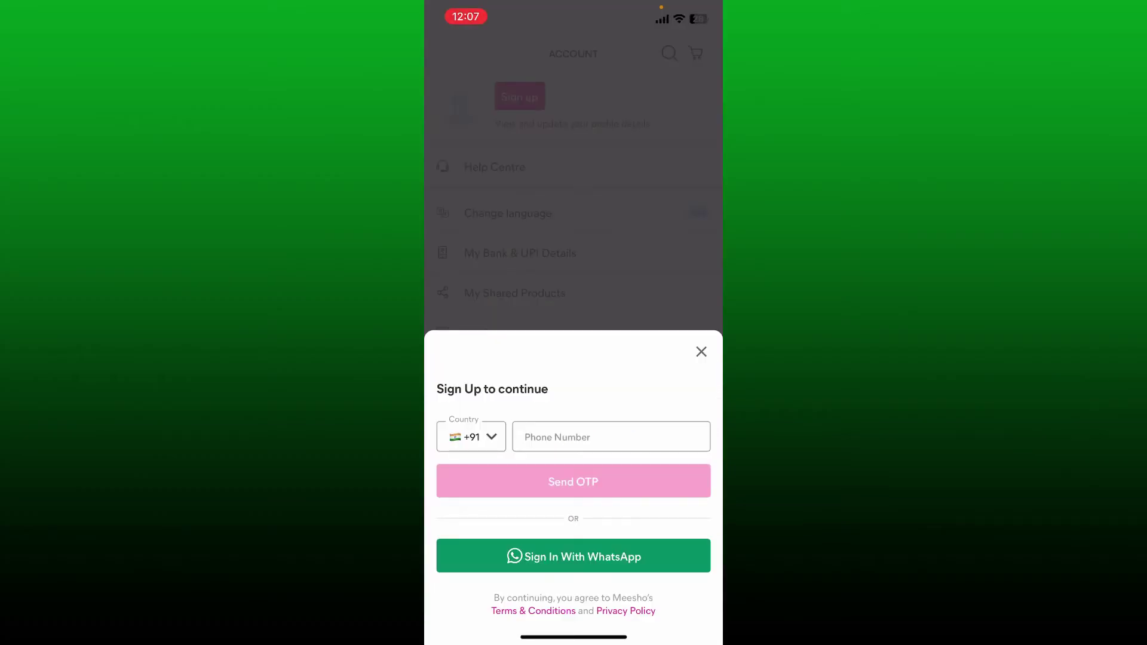
{"action": "left_click", "coordinate": [573, 556]}
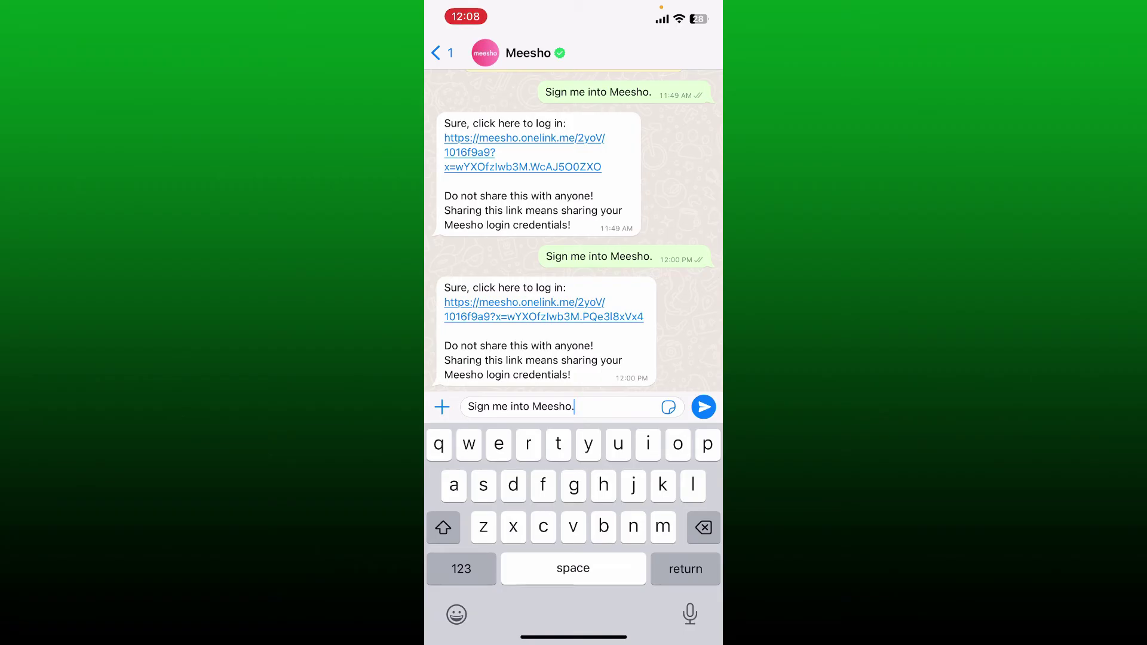
{"action": "left_click", "coordinate": [704, 407]}
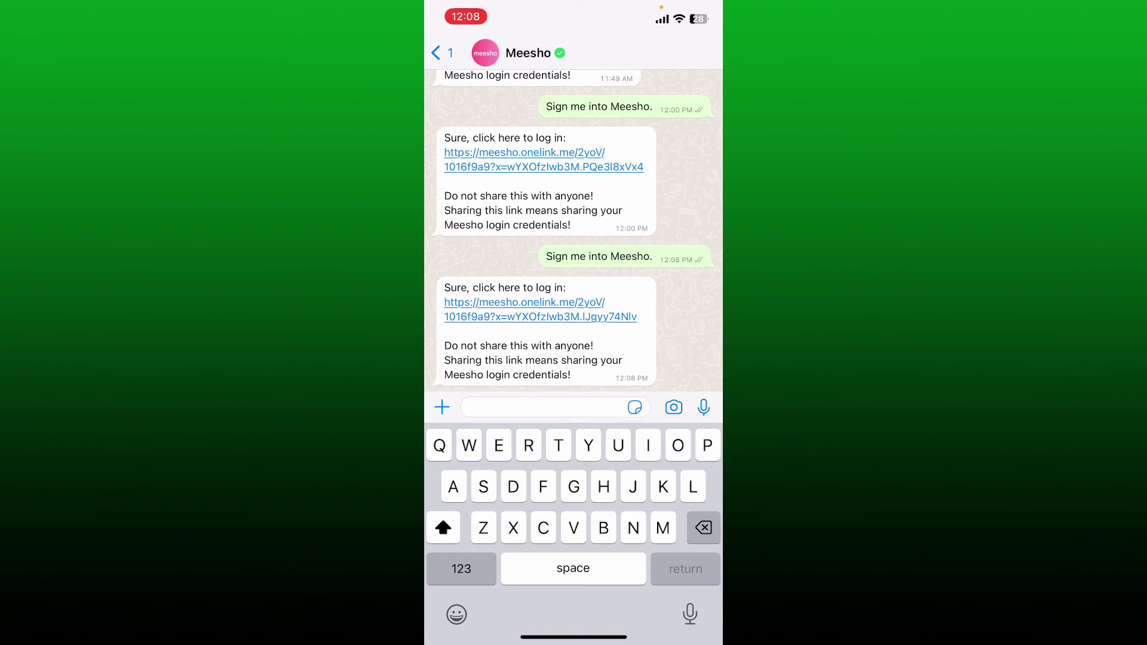
Open the newest login link from the WhatsApp chat so Meesho shows 'Logging in with Whatsapp'.
{"action": "left_click", "coordinate": [540, 309]}
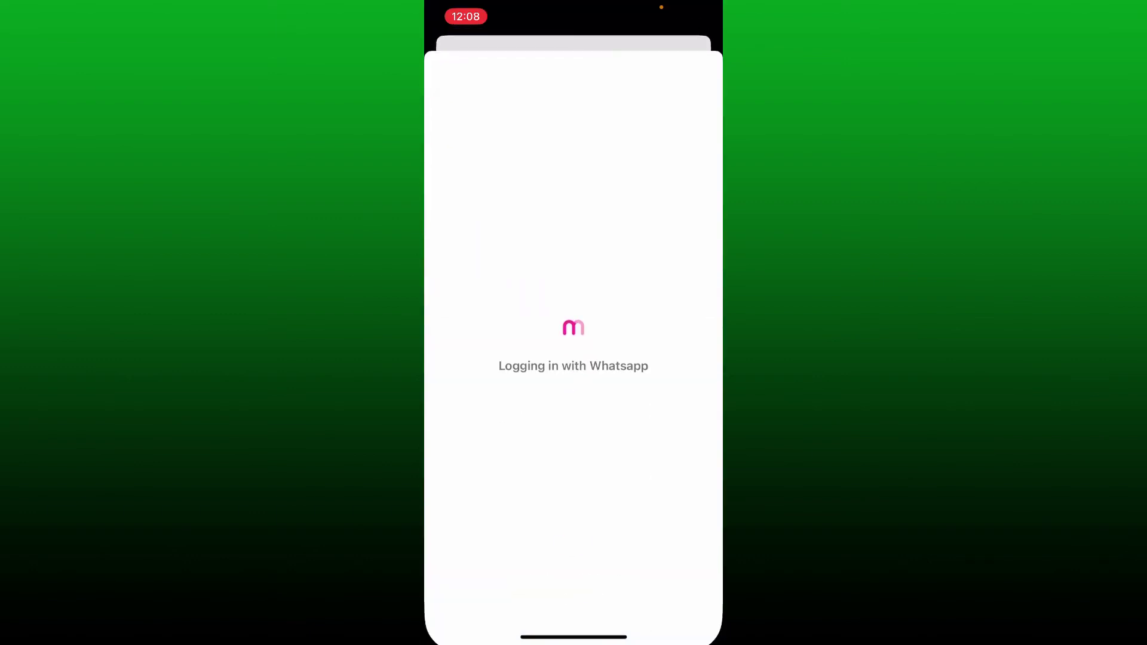